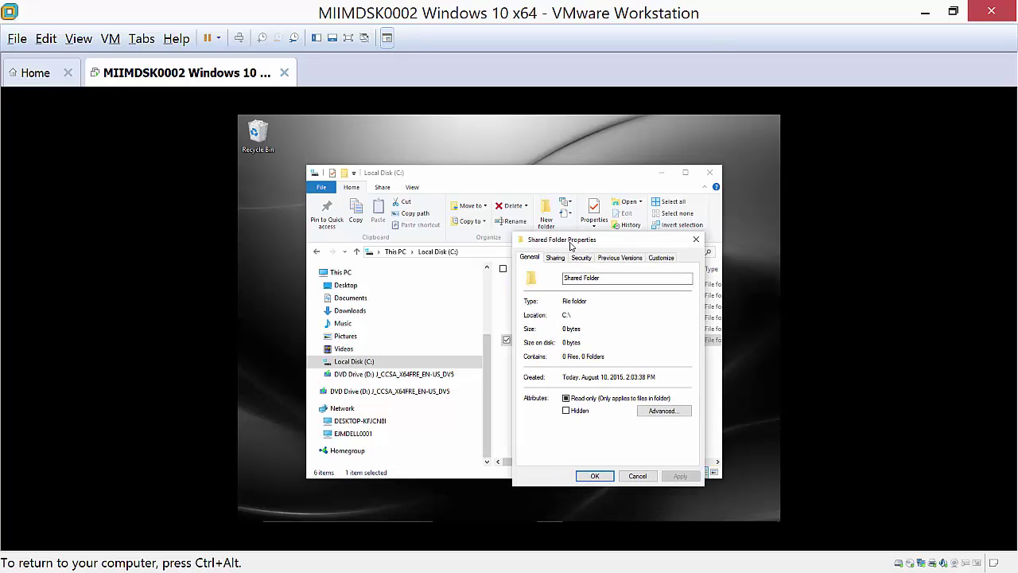
Share Shared Folder on the network, entering "Shared Folder on MY Machine" in the people field, and close the folder's properties.
left_click(559, 260)
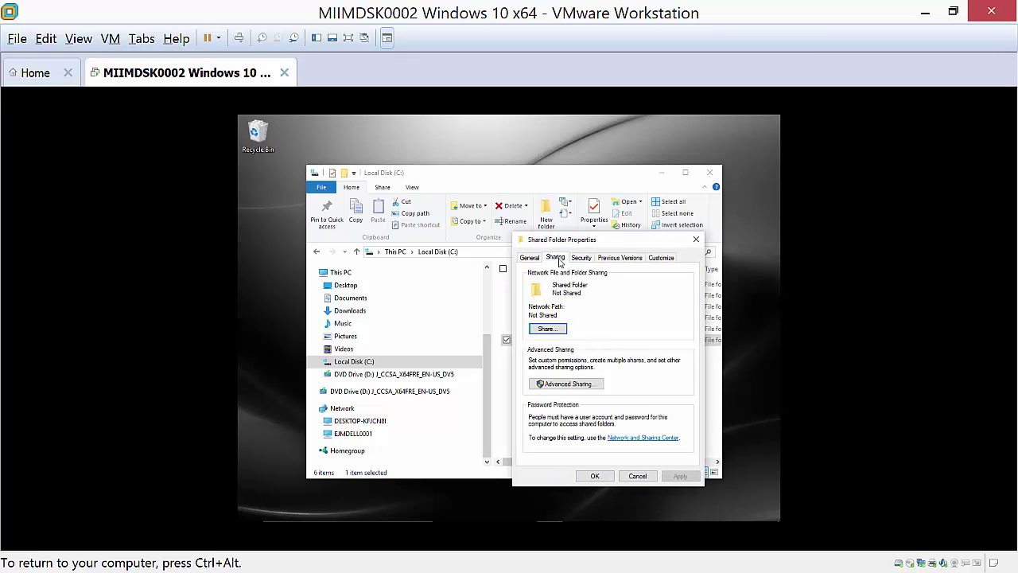
left_click(548, 331)
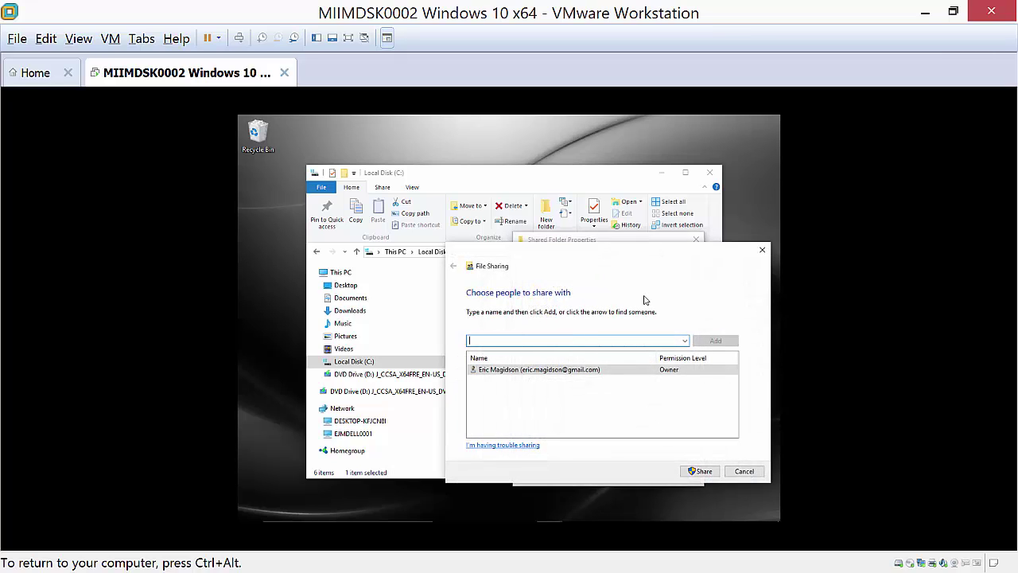
type("Sha")
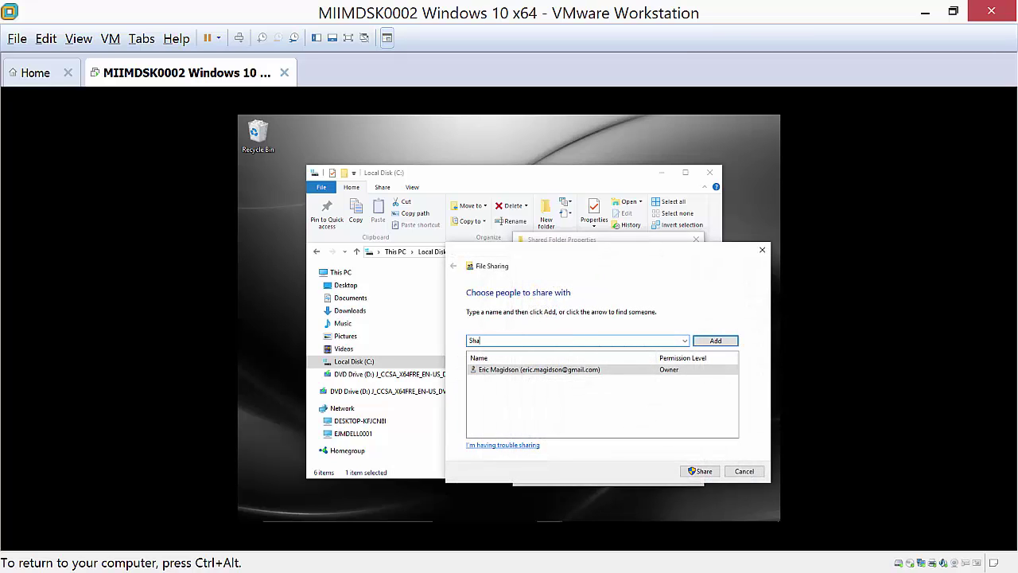
type("red Foloder on MY Machine")
left_click(705, 471)
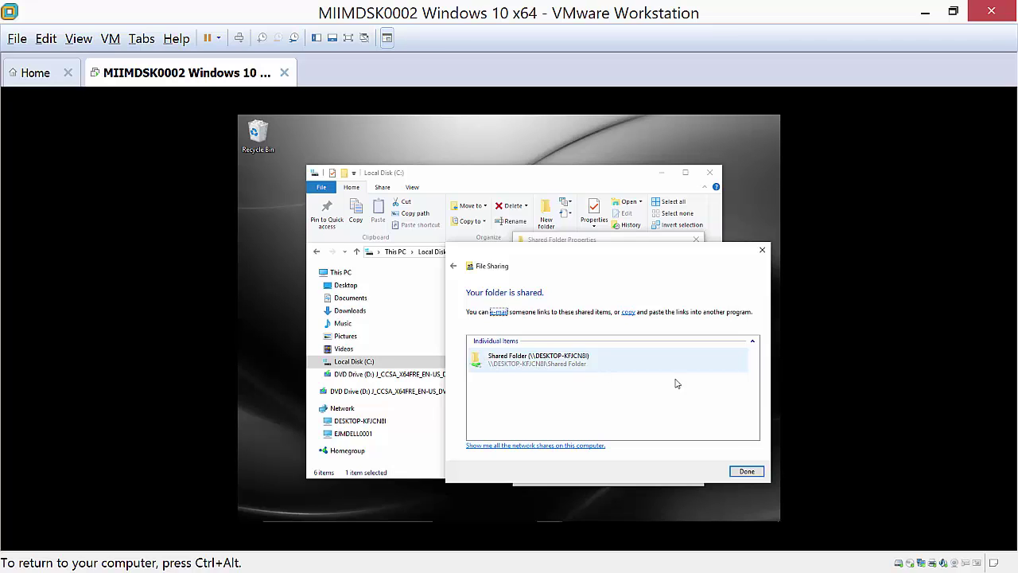
left_click(748, 473)
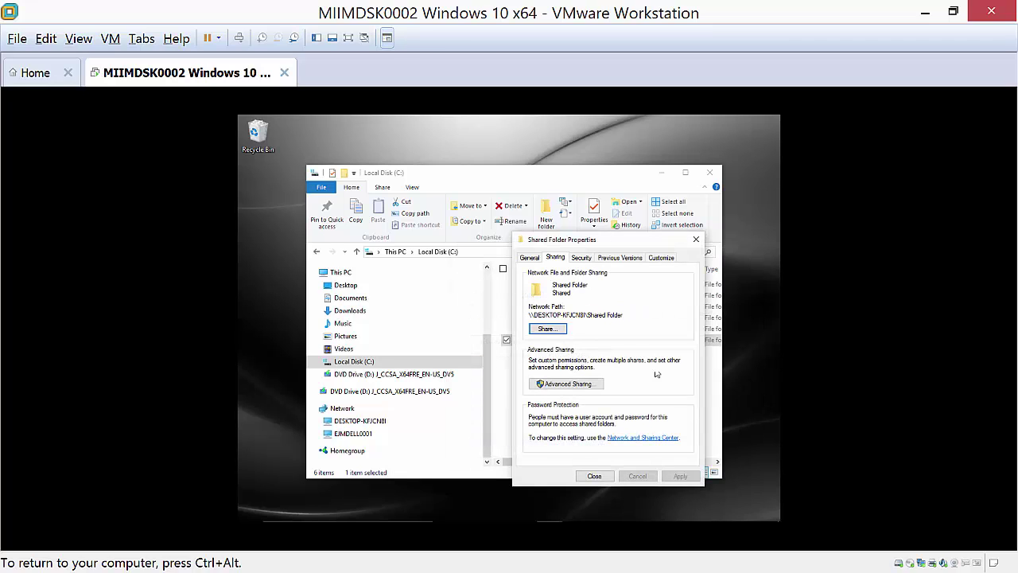
left_click(594, 475)
Reopen the properties of Shared Folder on drive C: and check its network path in the sharing settings.
left_click(546, 360)
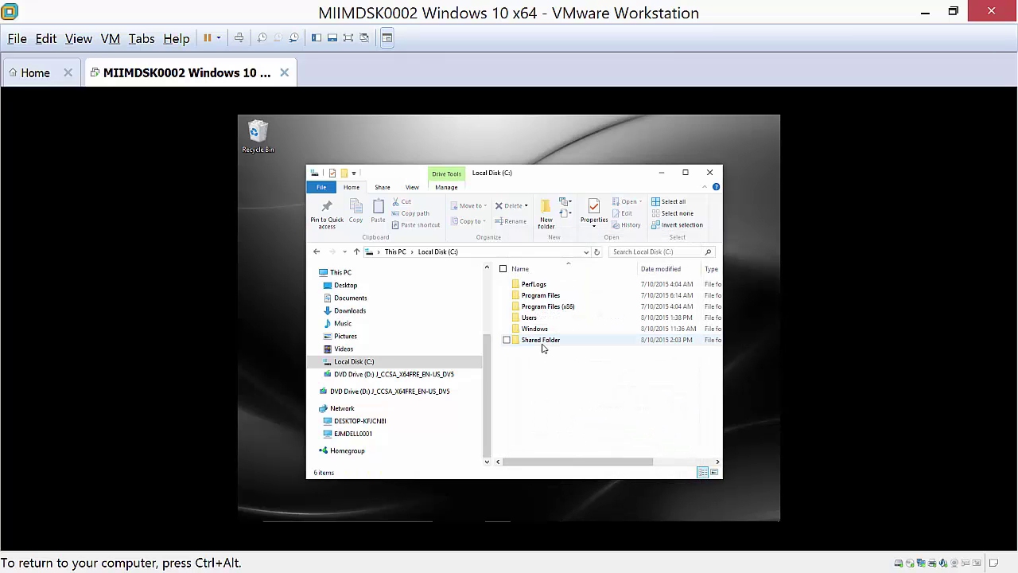
left_click(543, 342)
right_click(543, 345)
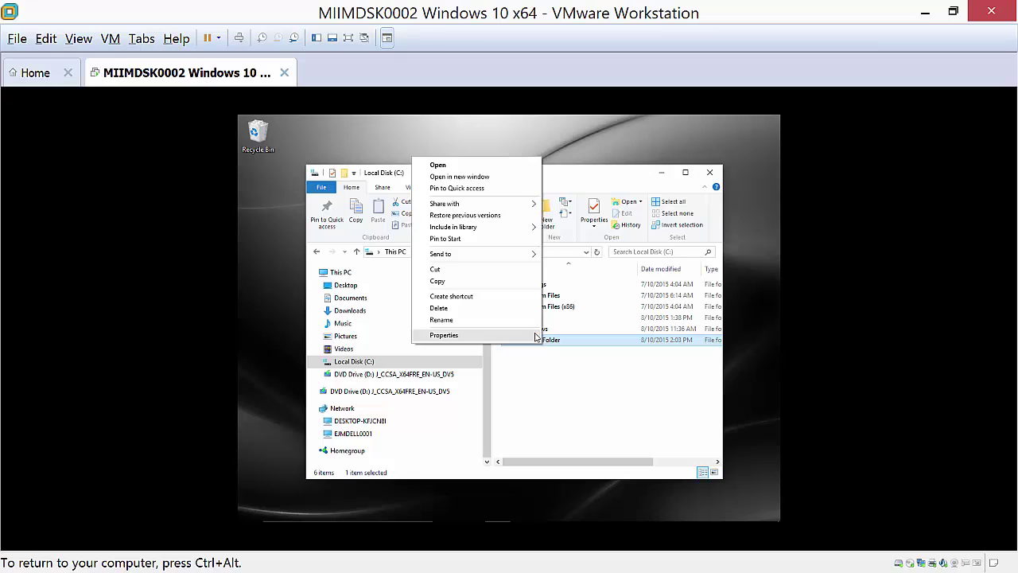
left_click(537, 337)
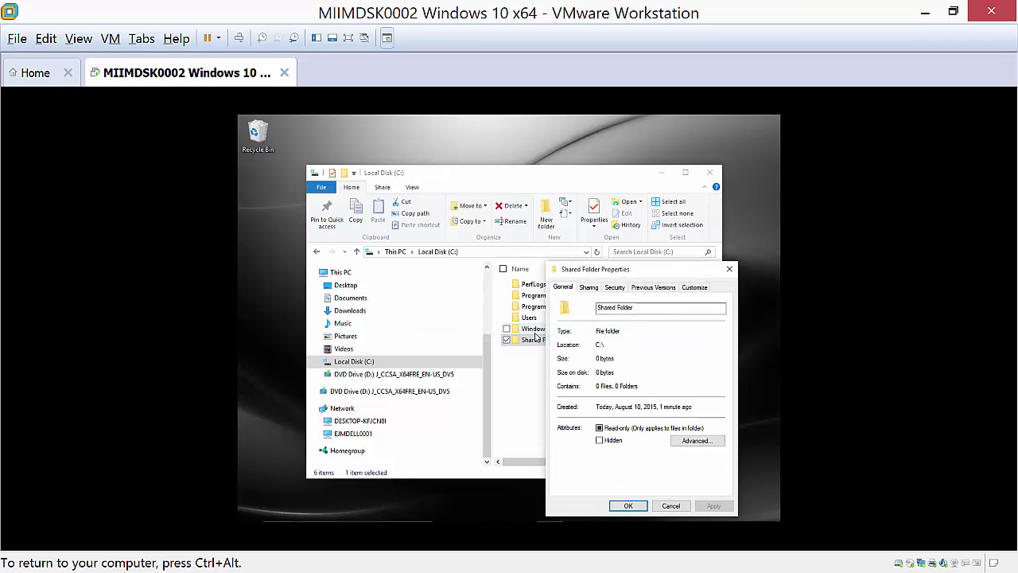
left_click(589, 287)
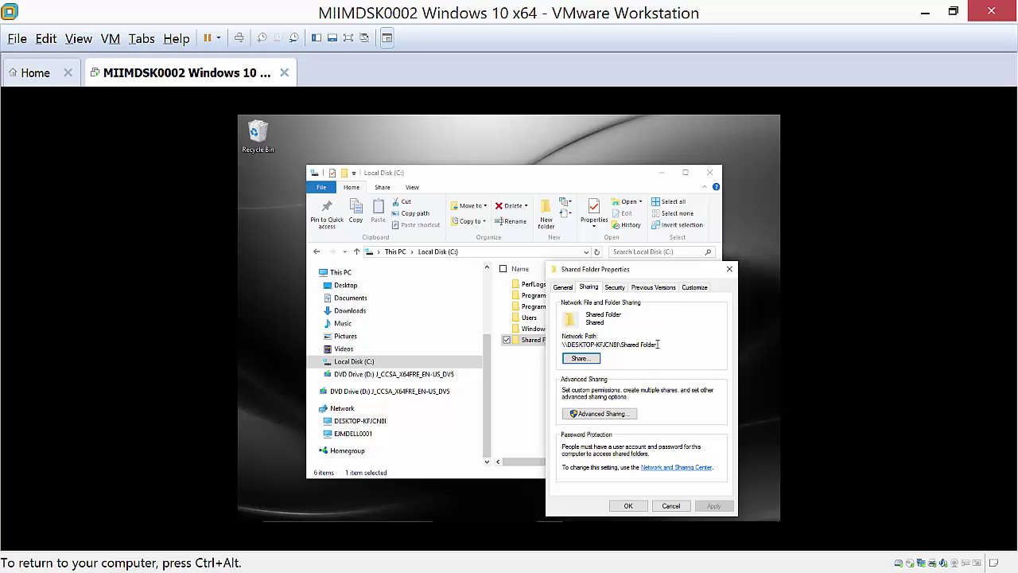
Examine the advanced sharing settings and share permissions of Shared Folder, and close its properties without making changes.
left_click(606, 413)
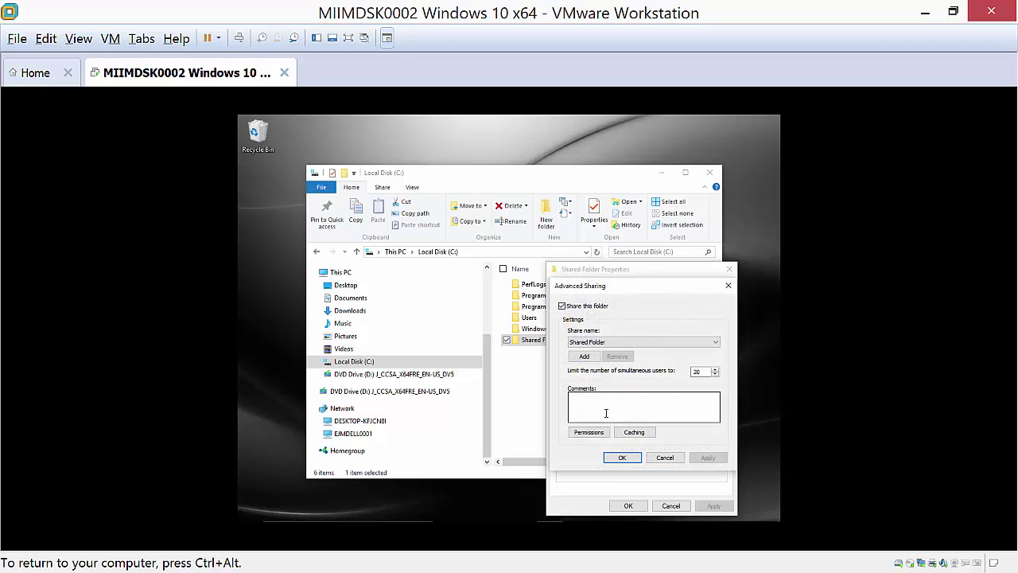
left_click(587, 346)
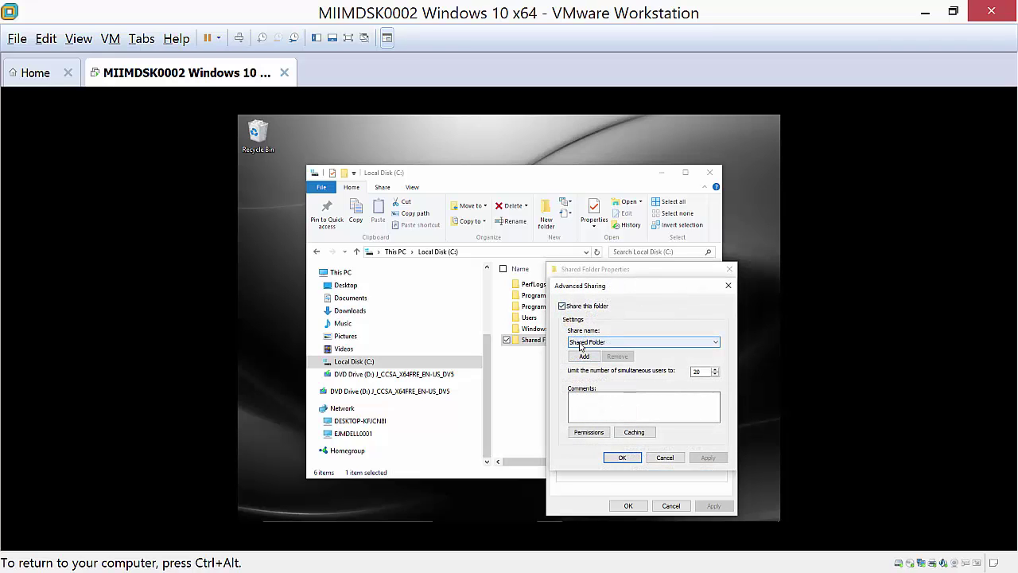
left_click(592, 409)
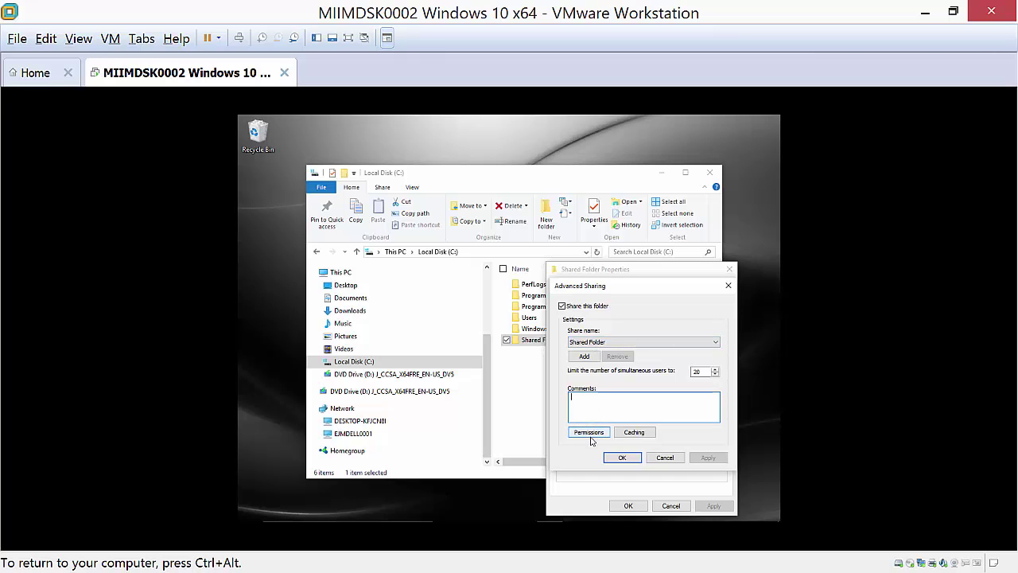
left_click(591, 436)
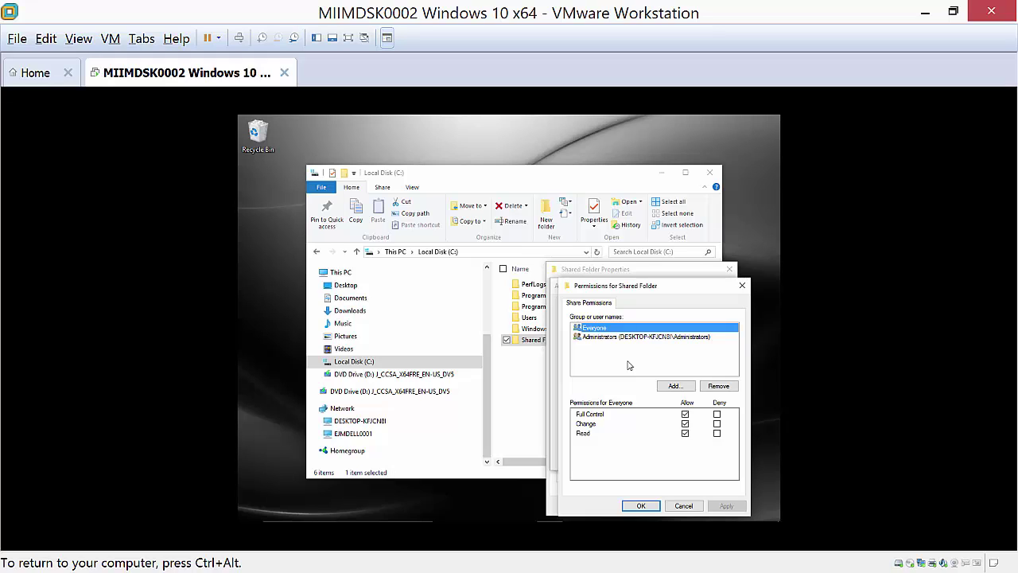
left_click(742, 287)
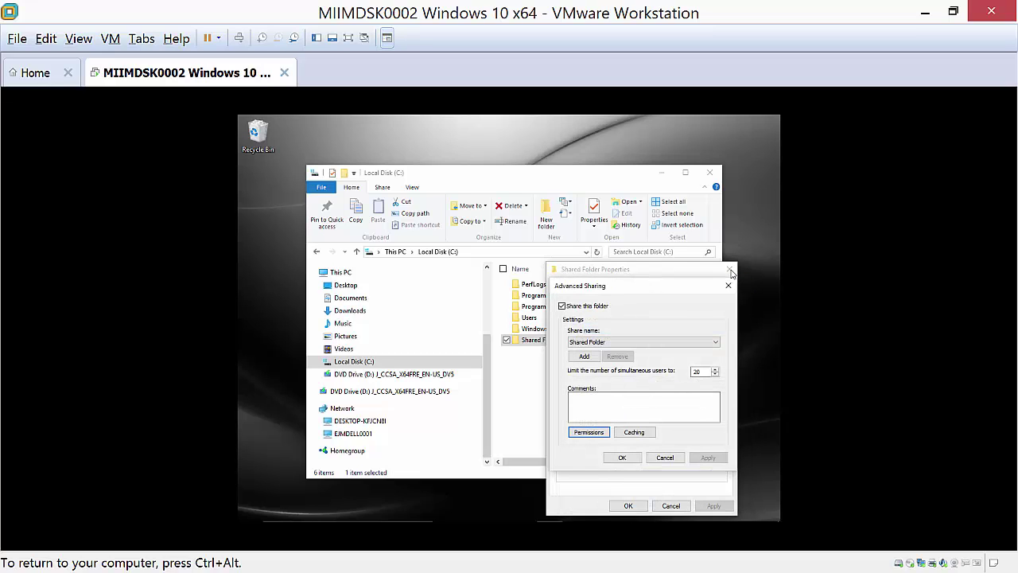
left_click(665, 458)
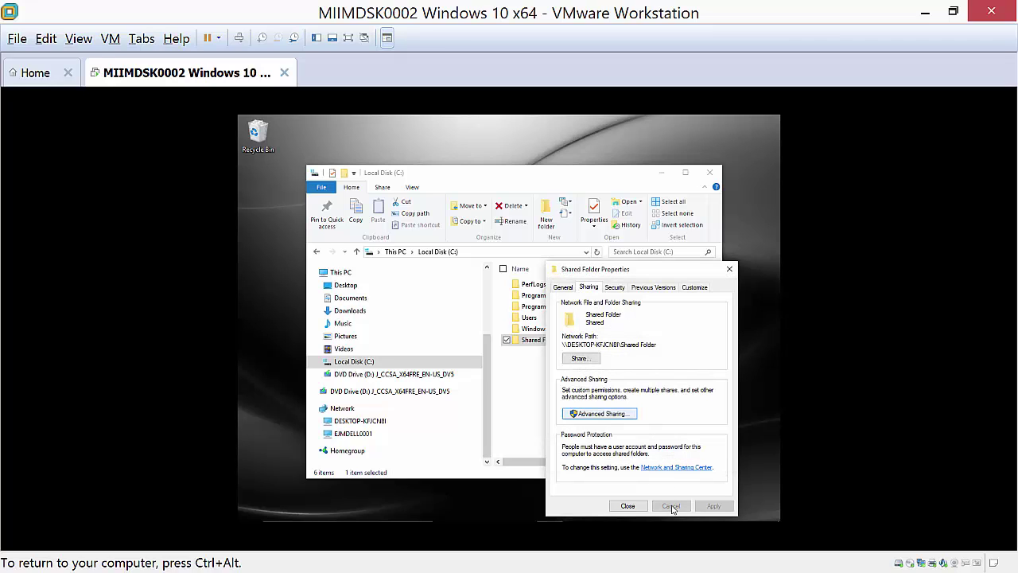
left_click(627, 505)
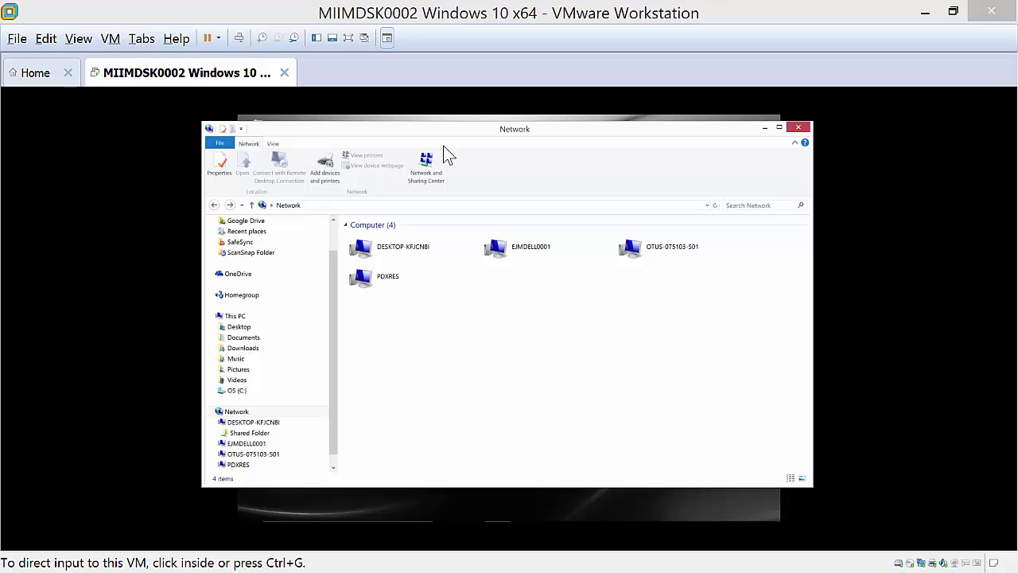
Switch to the host's Network window, view Shared Folder on DESKTOP-KFJCN8I, and return to the browser slides.
left_click(390, 249)
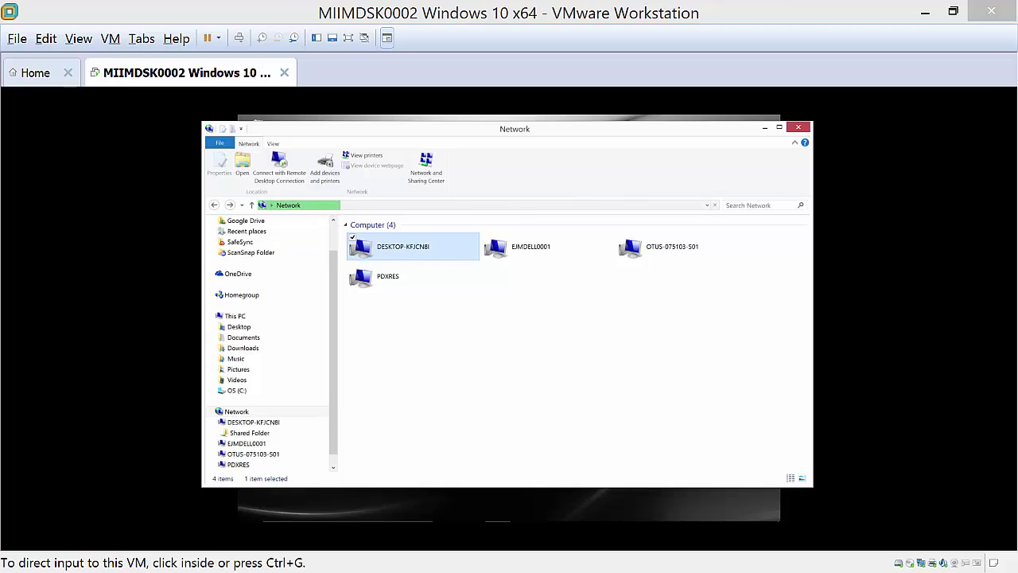
left_click(264, 432)
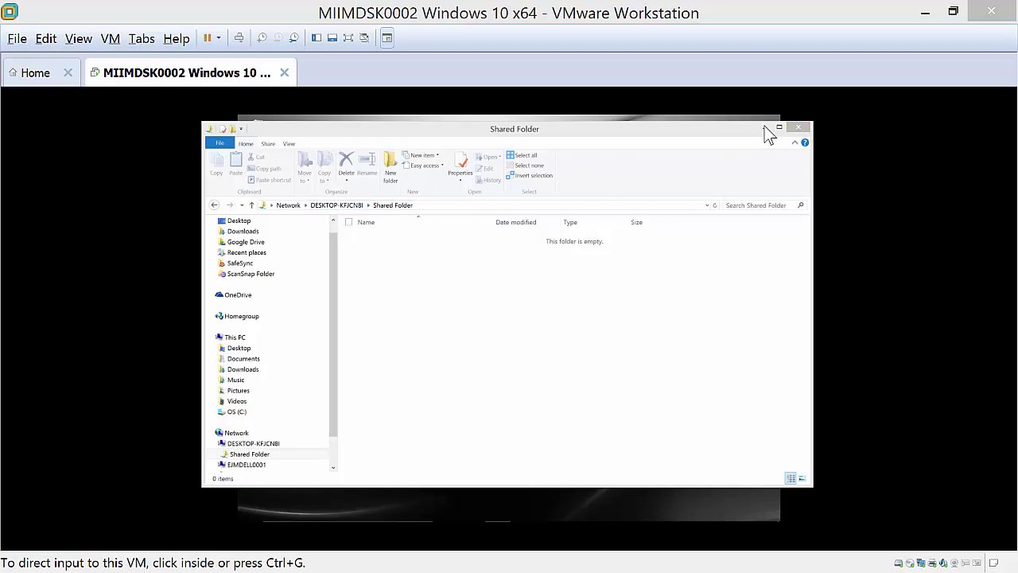
left_click_drag(727, 136, 237, 305)
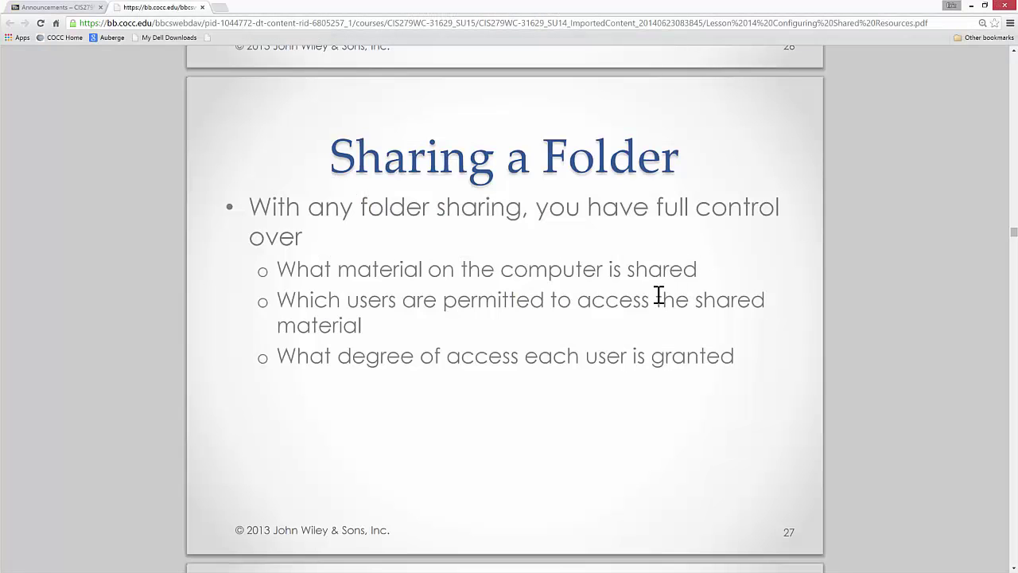
Read slides 27 to 30 of the lesson PDF on sharing a folder and the Advanced Sharing dialog.
scroll(657, 295, "down", 3)
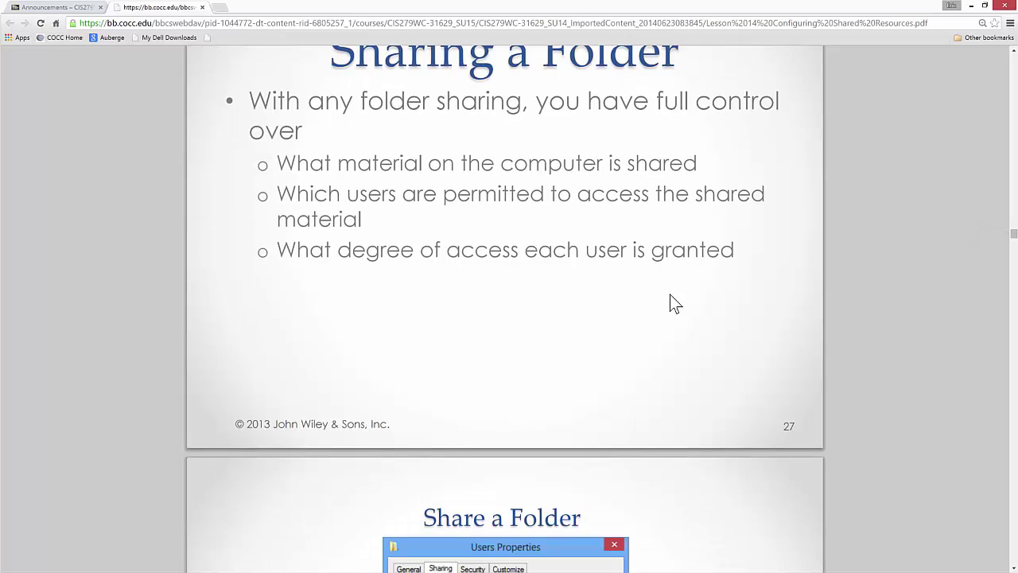
scroll(666, 305, "down", 5)
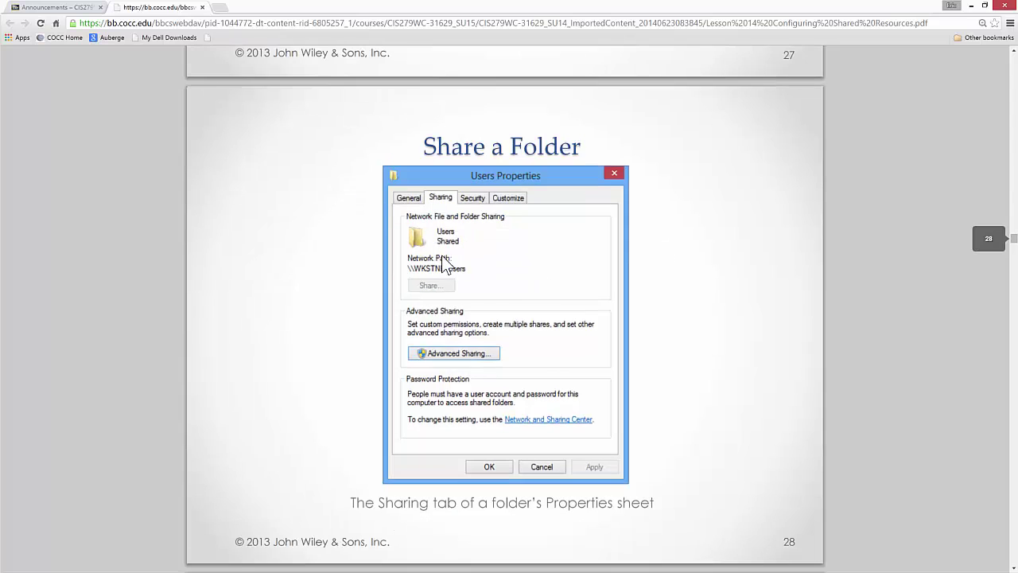
scroll(718, 239, "down", 2)
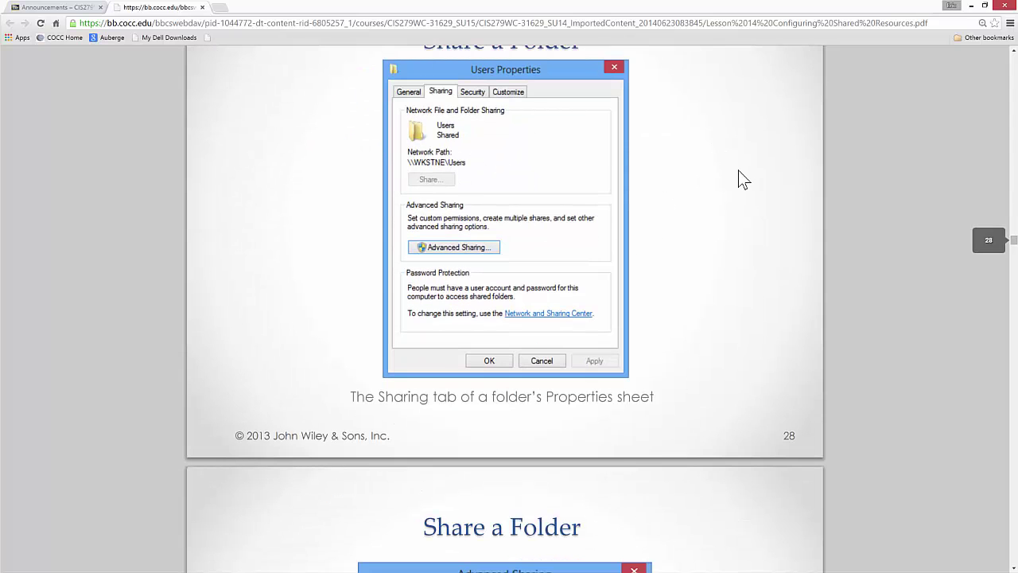
scroll(738, 170, "down", 4)
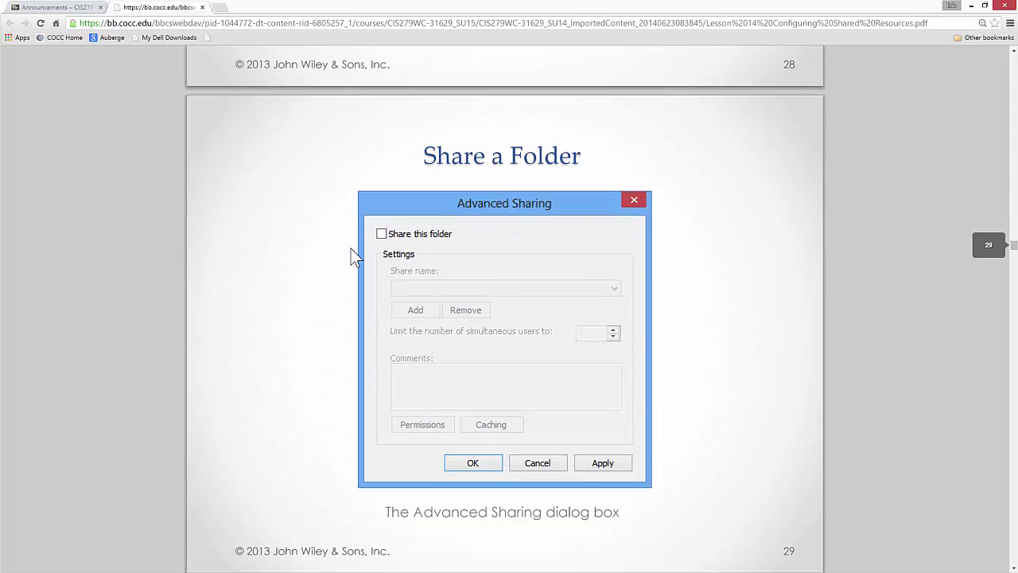
scroll(762, 220, "down", 5)
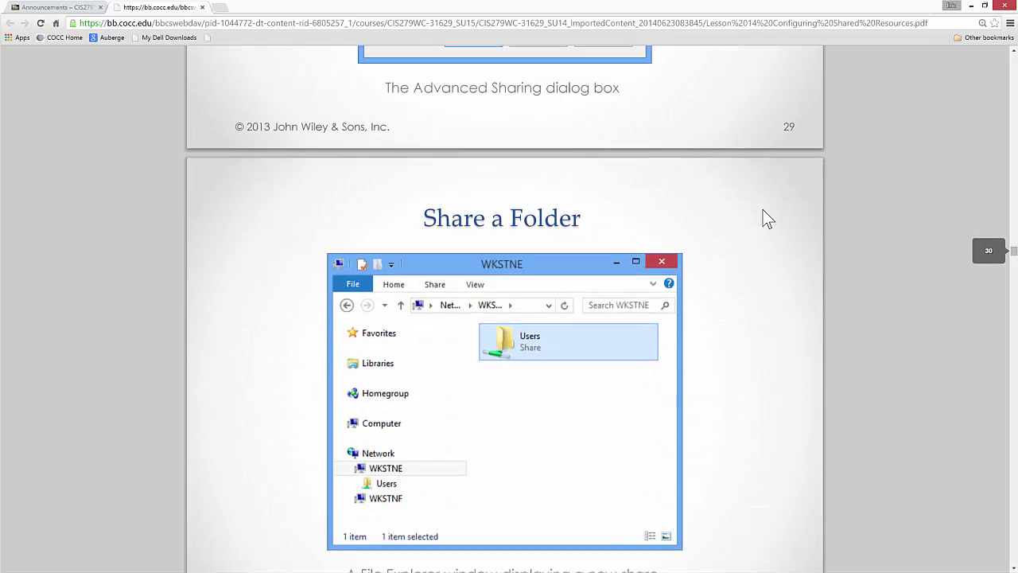
scroll(761, 220, "down", 1)
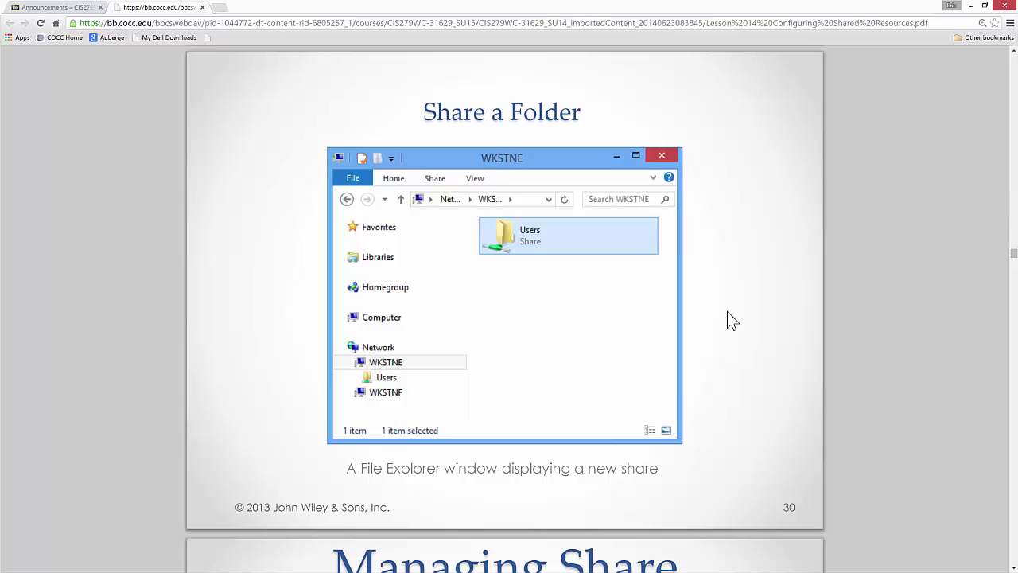
Read slides 31 to 33 on managing share permissions, setting them and their functions.
scroll(727, 312, "down", 5)
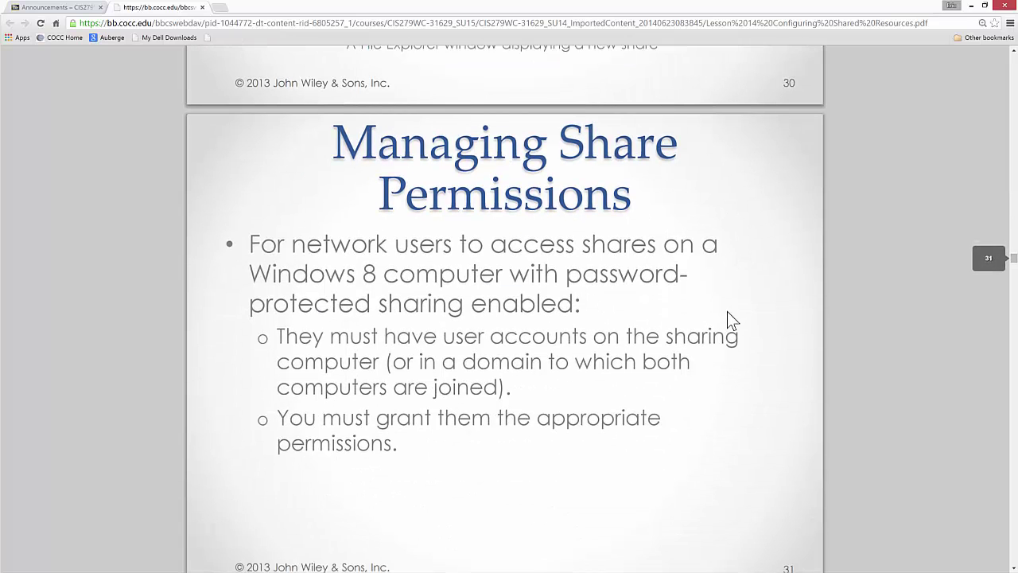
scroll(727, 312, "down", 1)
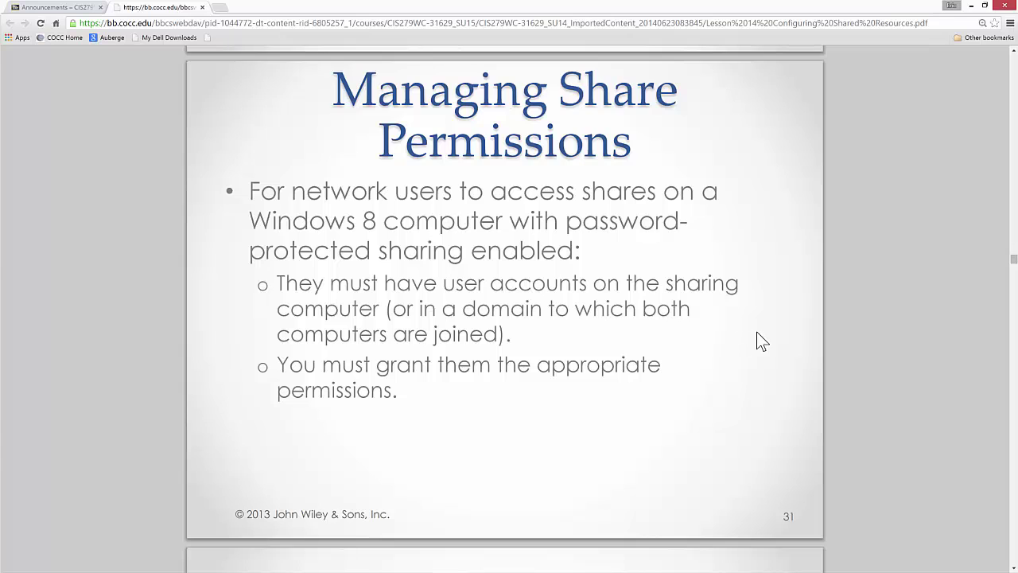
scroll(760, 341, "down", 3)
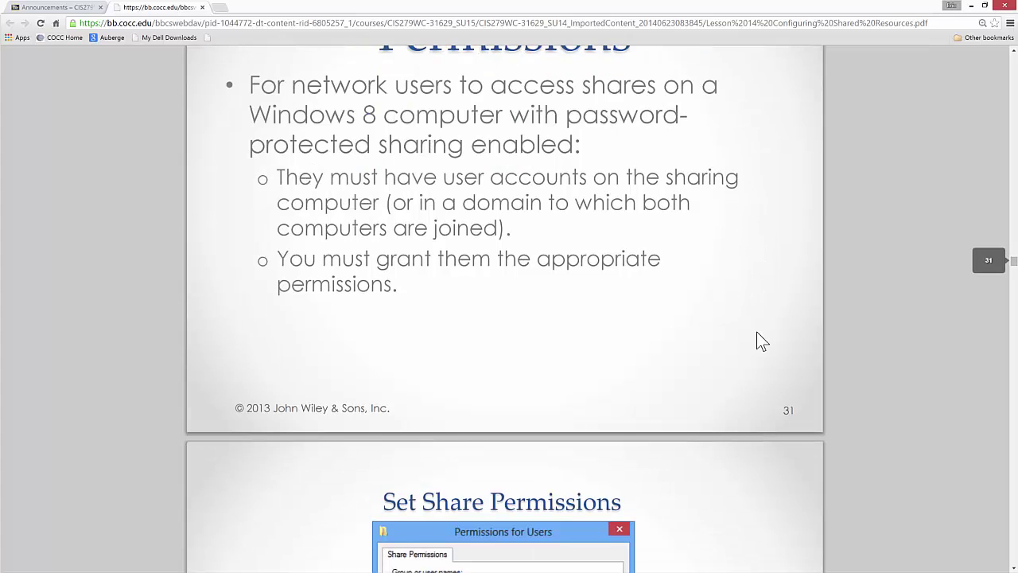
scroll(761, 340, "down", 1)
scroll(760, 340, "down", 5)
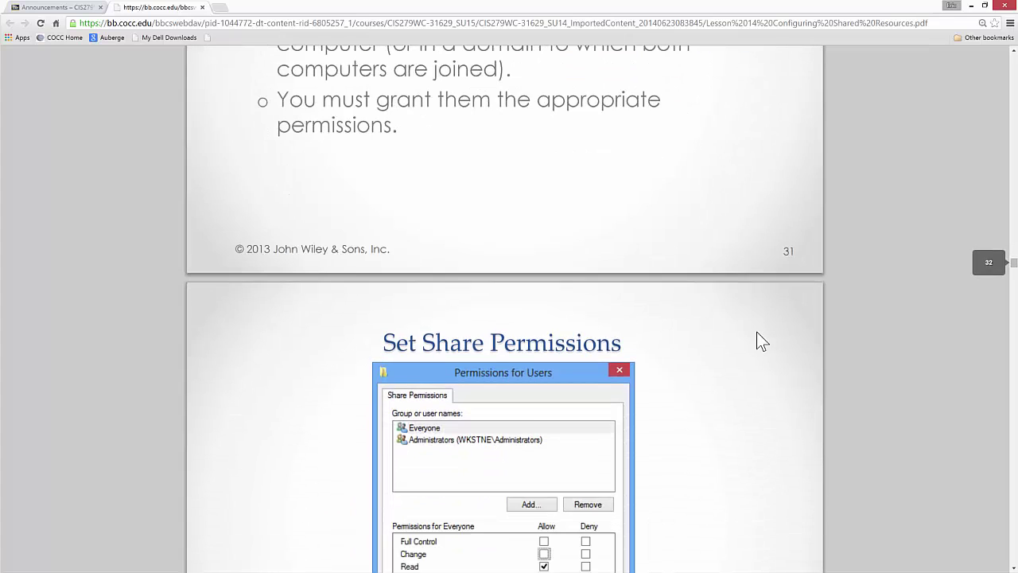
scroll(759, 340, "down", 1)
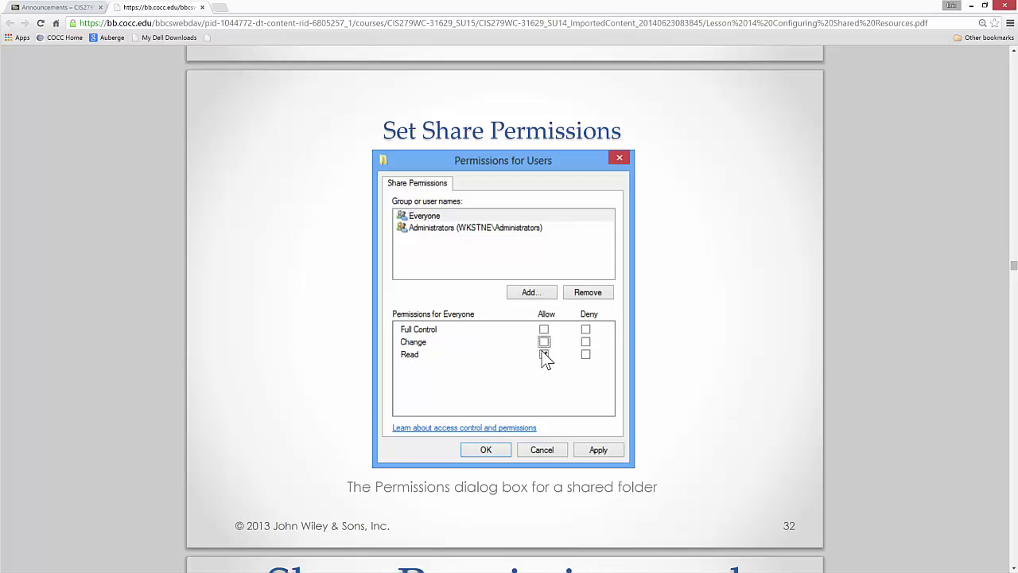
scroll(704, 346, "down", 5)
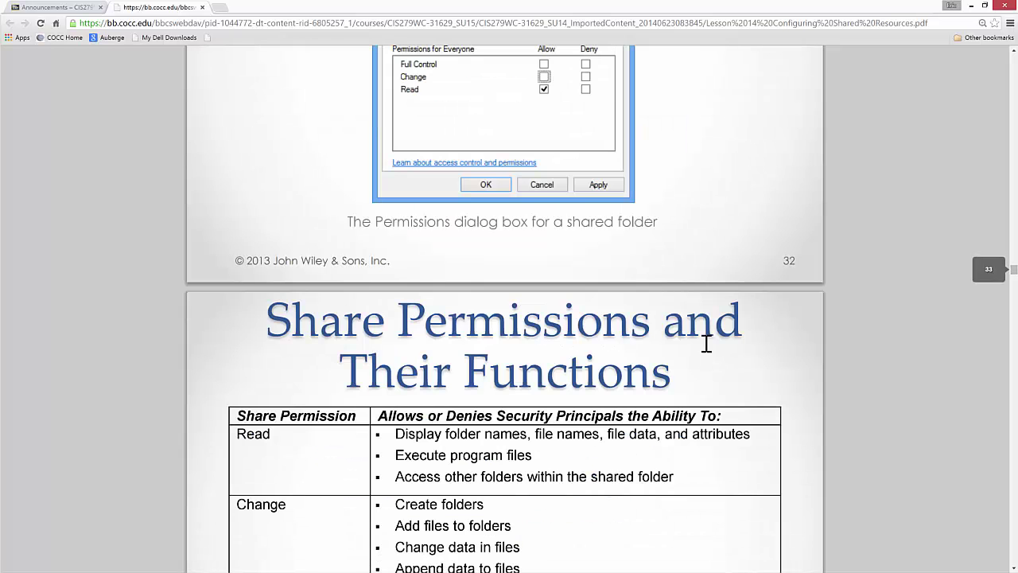